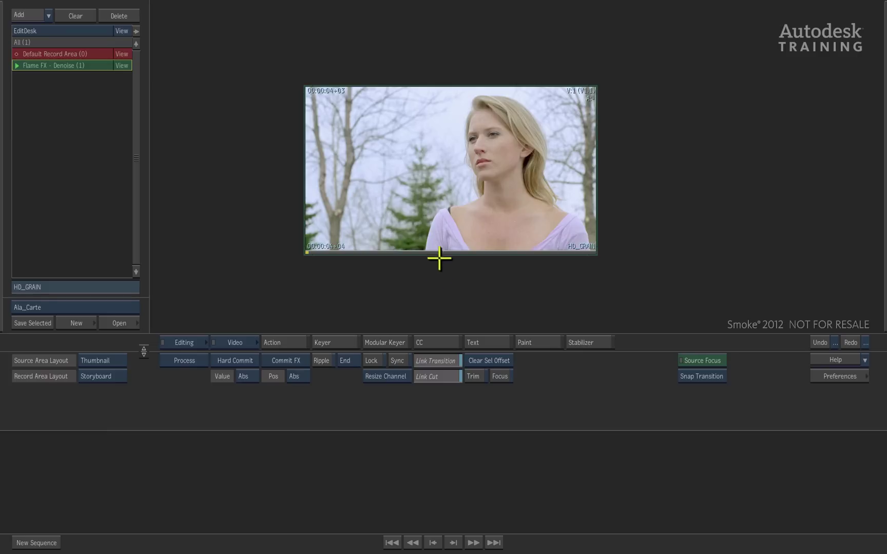
Play the HD_GRAIN clip full screen in the Player, then exit.
double_click(442, 163)
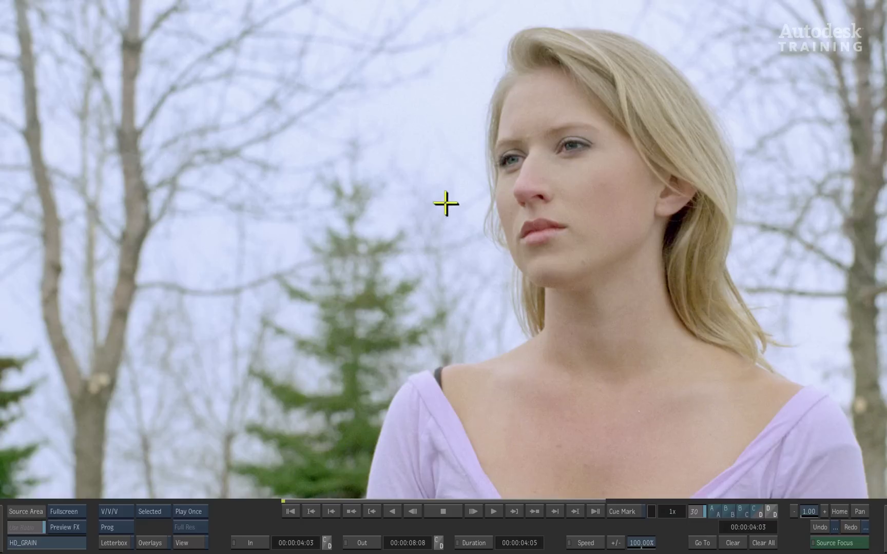
key("space")
key("Escape")
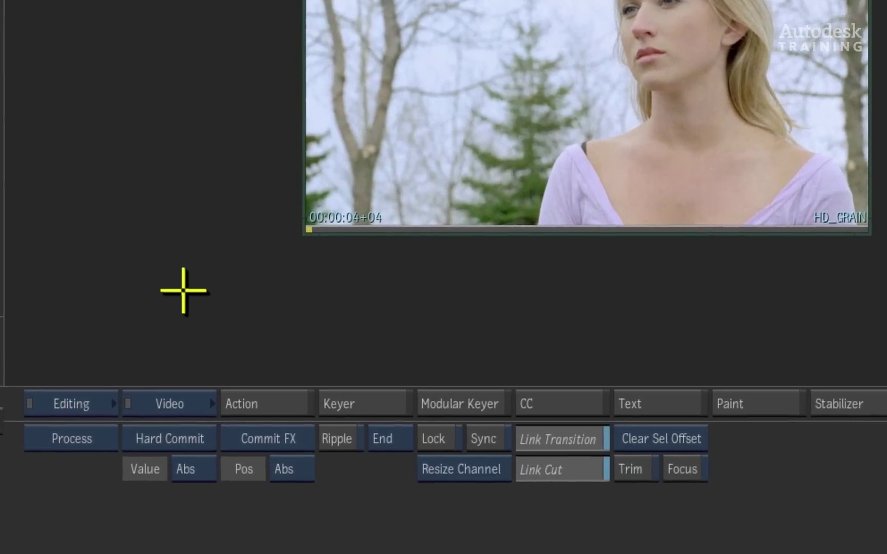
Open the Flame FX Denoise effect on the HD_GRAIN clip.
left_click(179, 403)
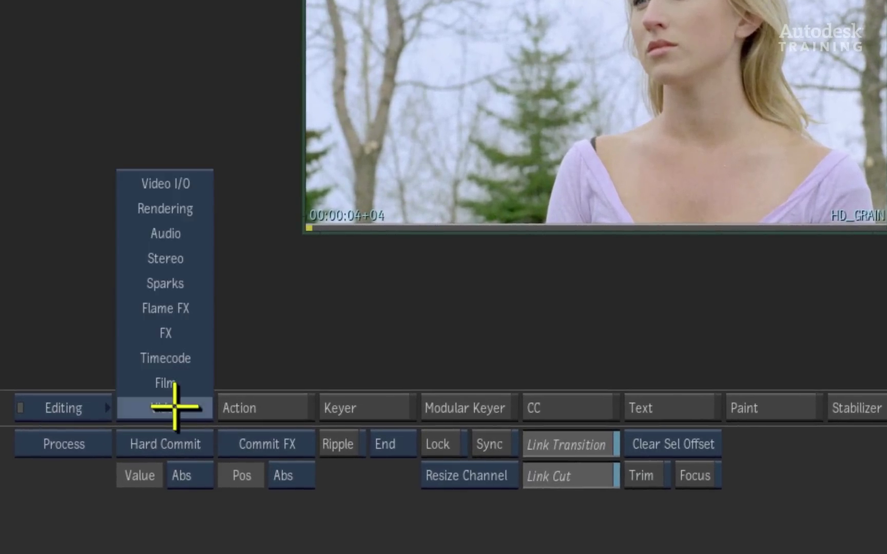
left_click(203, 307)
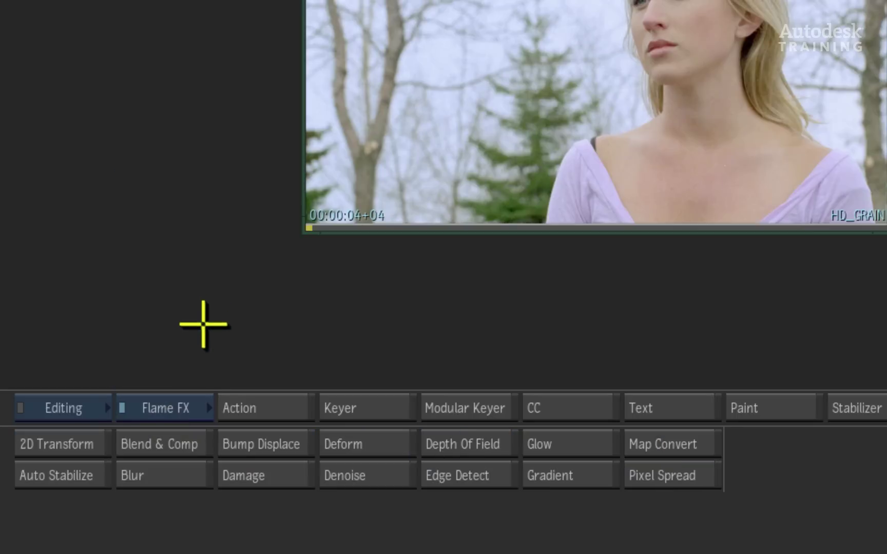
left_click(372, 476)
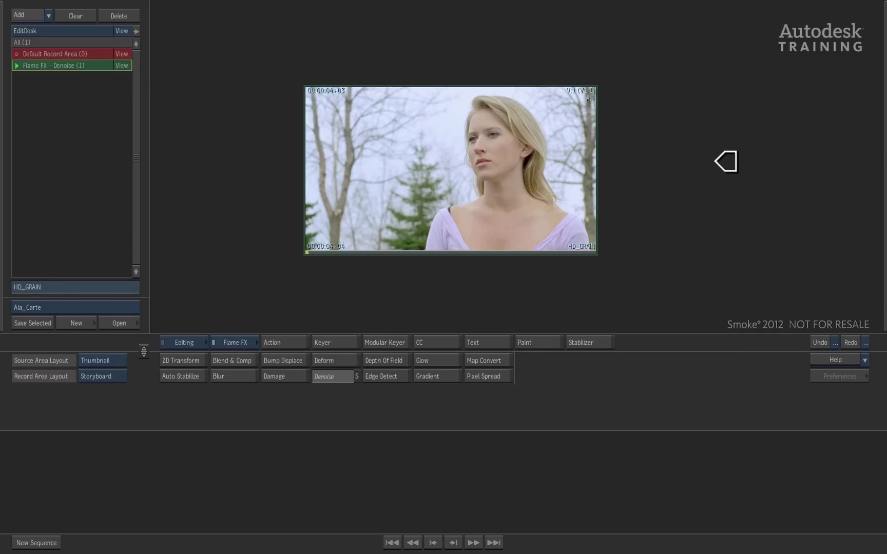
left_click(726, 160)
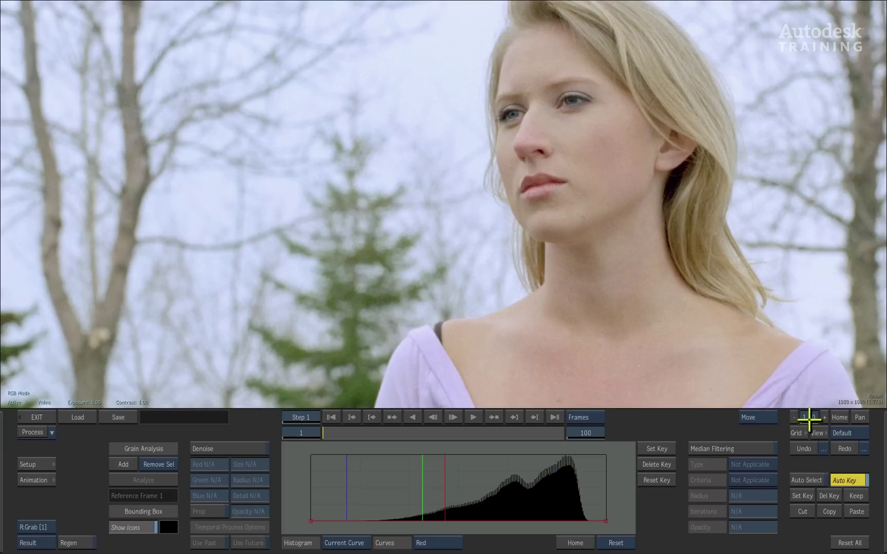
Zoom the Denoise view to 1.46, pan to the woman's neck, and turn Auto Key off.
left_click_drag(816, 417, 840, 416)
left_click(856, 417)
left_click_drag(821, 247, 832, 310)
left_click(862, 418)
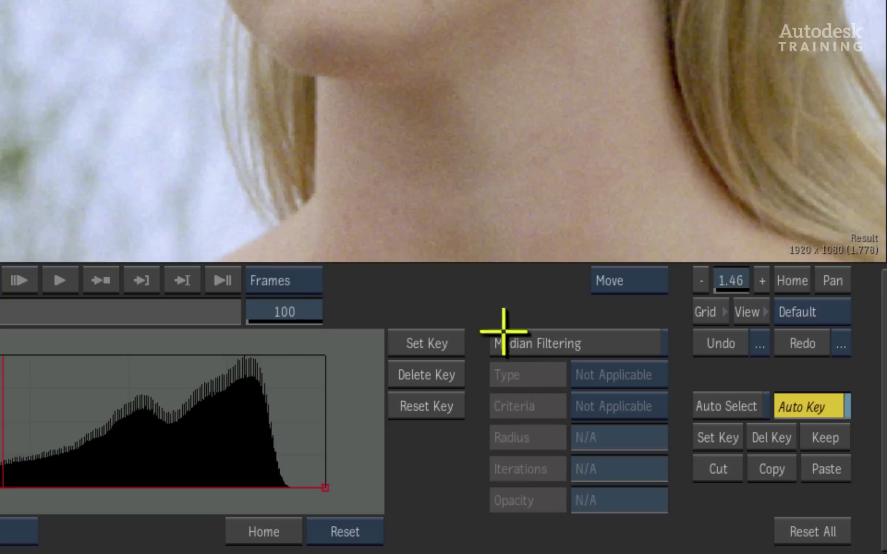
left_click(818, 407)
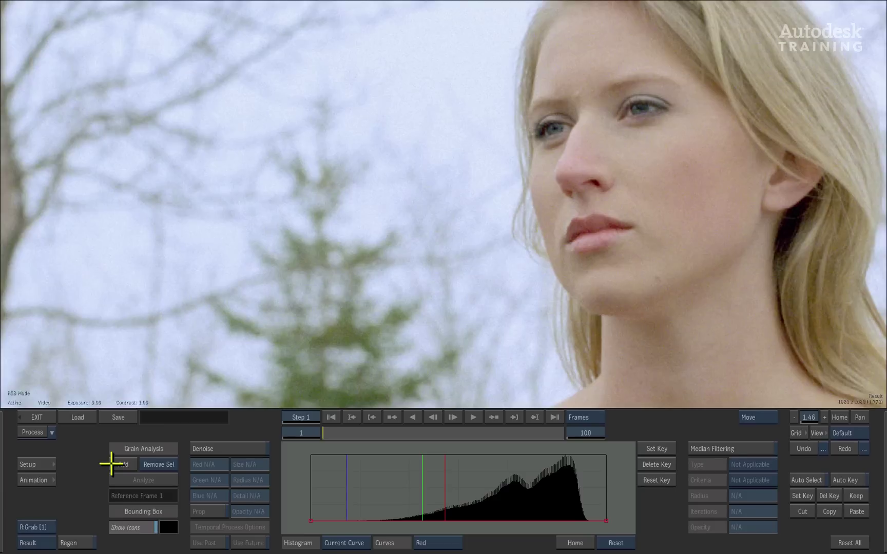
Add a small grain analysis box on plain skin of the woman's cheek.
left_click(226, 375)
left_click_drag(451, 263, 693, 253)
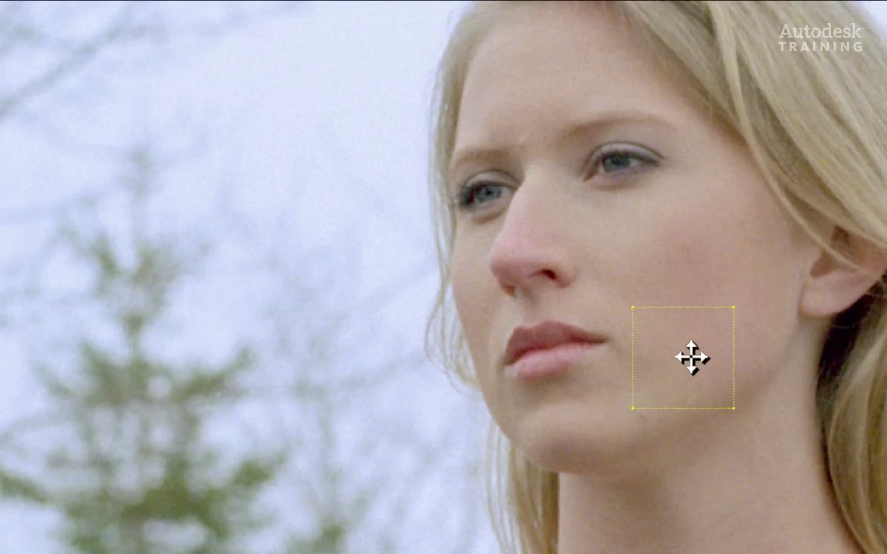
left_click_drag(692, 358, 707, 307)
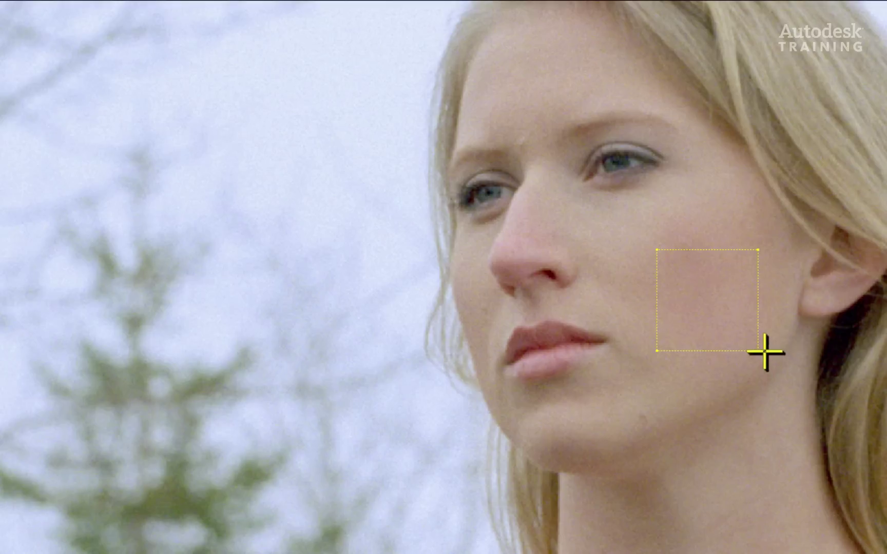
left_click_drag(761, 351, 726, 323)
left_click_drag(697, 293, 720, 305)
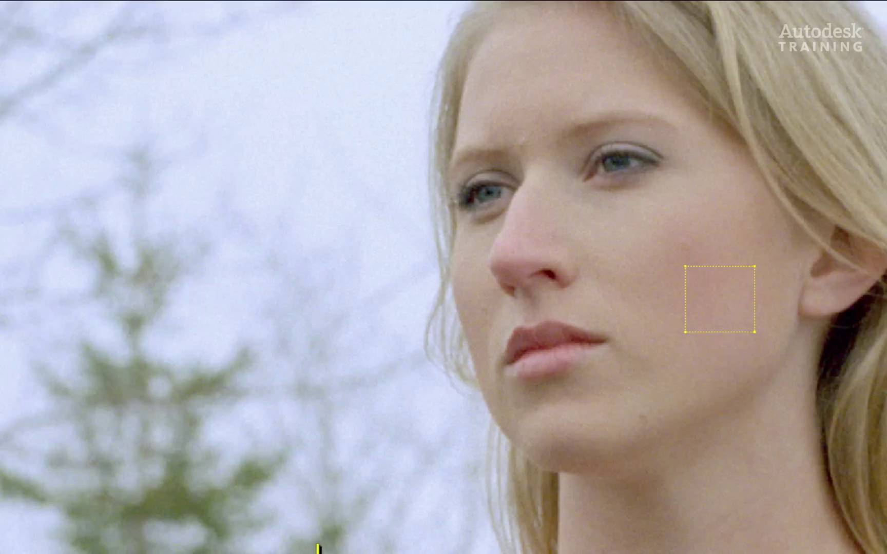
Add a second, smaller grain analysis box on clear sky.
left_click(343, 371)
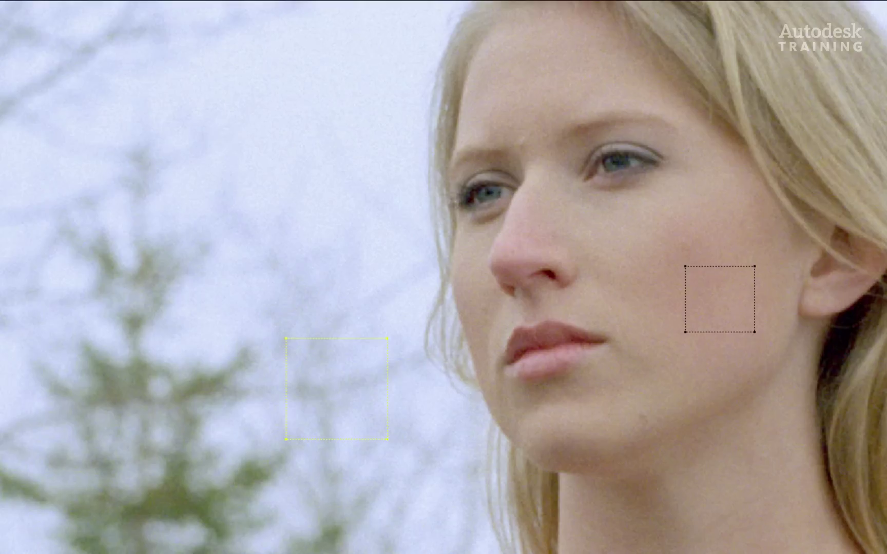
left_click_drag(349, 364, 337, 97)
left_click_drag(387, 149, 352, 106)
left_click_drag(317, 75, 336, 70)
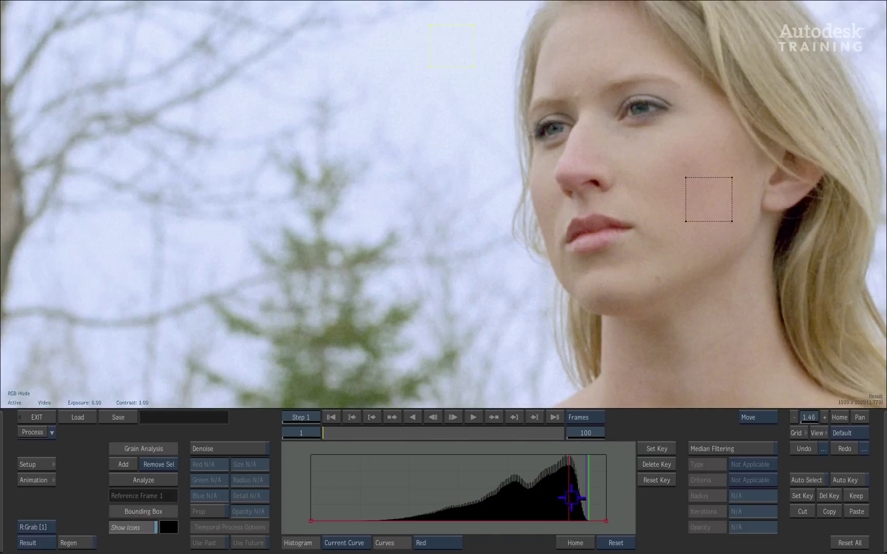
Check the cheek and sky samples' histograms, then run Analyze to compute the Denoise settings.
left_click(711, 191)
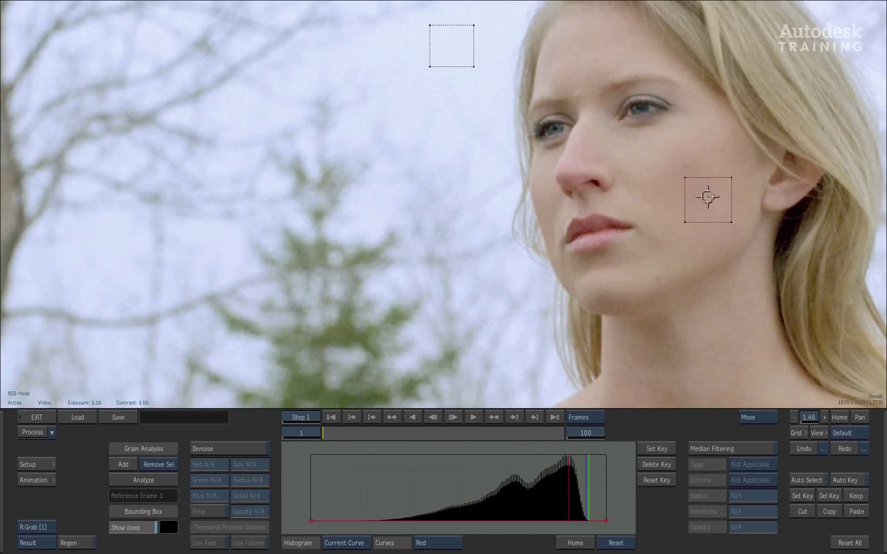
left_click(469, 41)
left_click(695, 203)
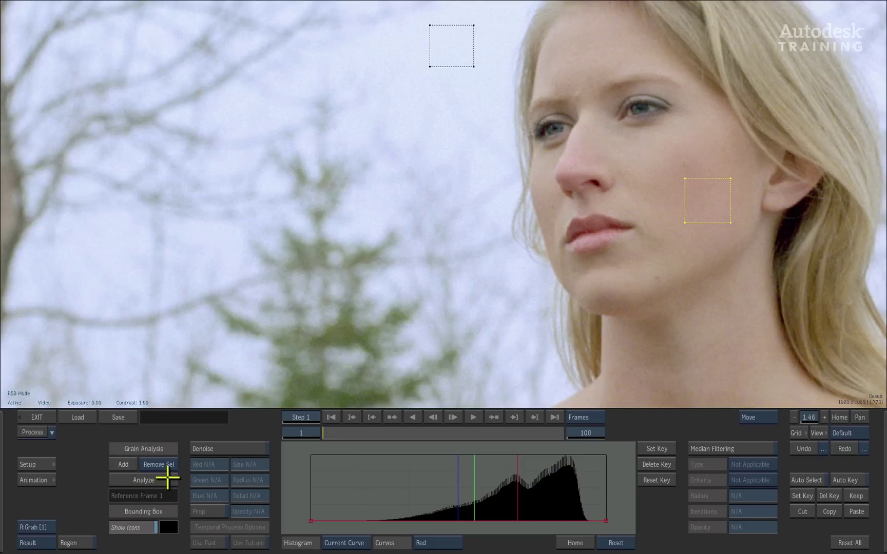
left_click(167, 480)
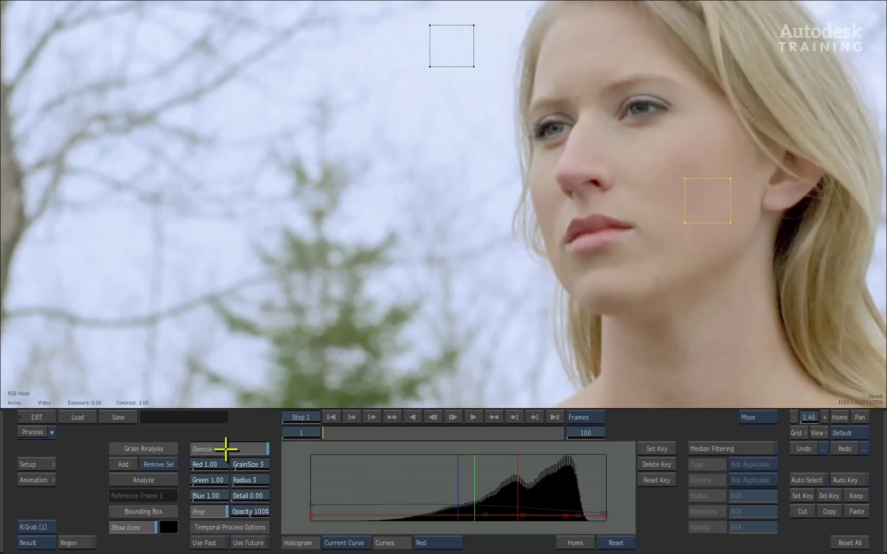
Toggle the Denoise result off and on to compare it with the original grain.
left_click(230, 447)
left_click(231, 447)
left_click(233, 445)
left_click(232, 445)
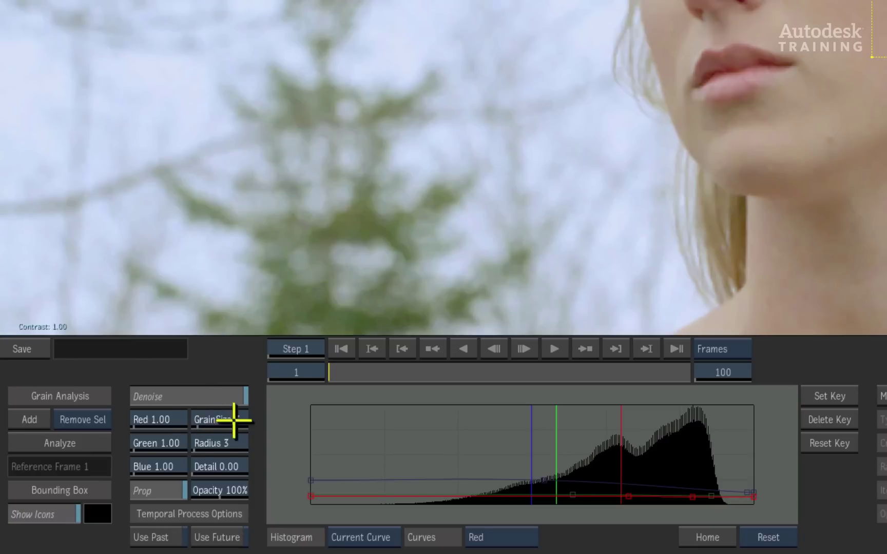
Try a GrainSize of 5, then re-apply denoising to the current frame.
left_click_drag(228, 420, 215, 455)
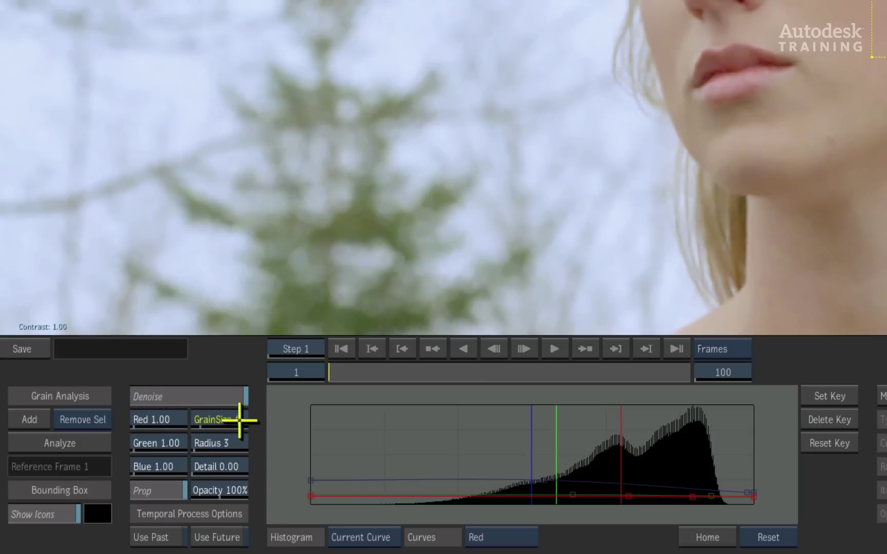
left_click(234, 420)
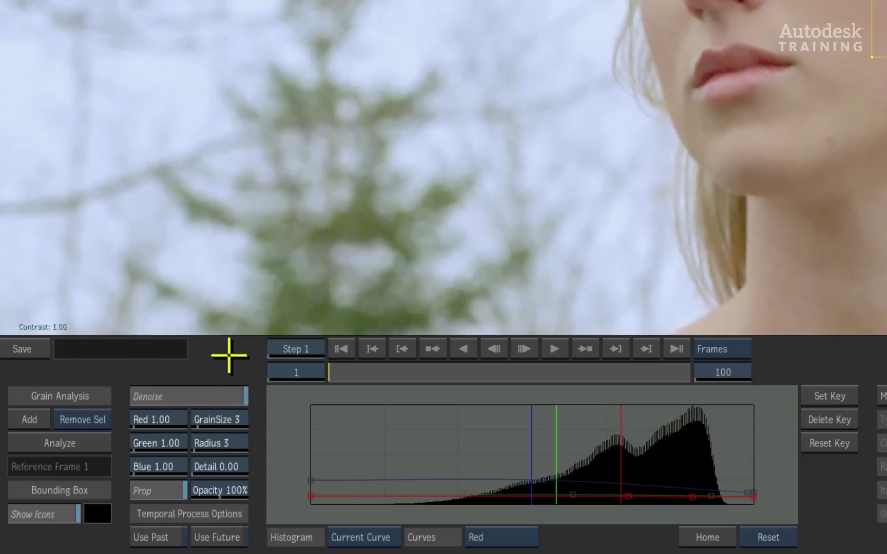
left_click(222, 394)
left_click(222, 393)
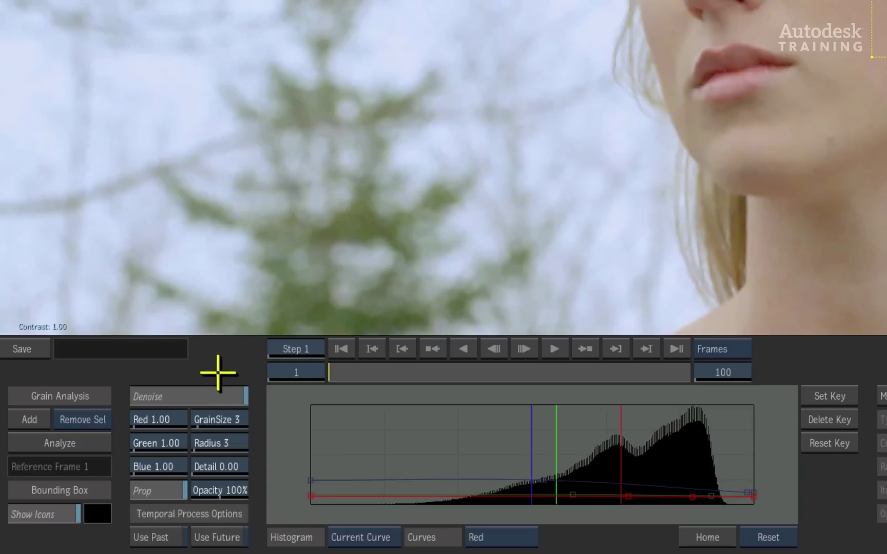
left_click(213, 392)
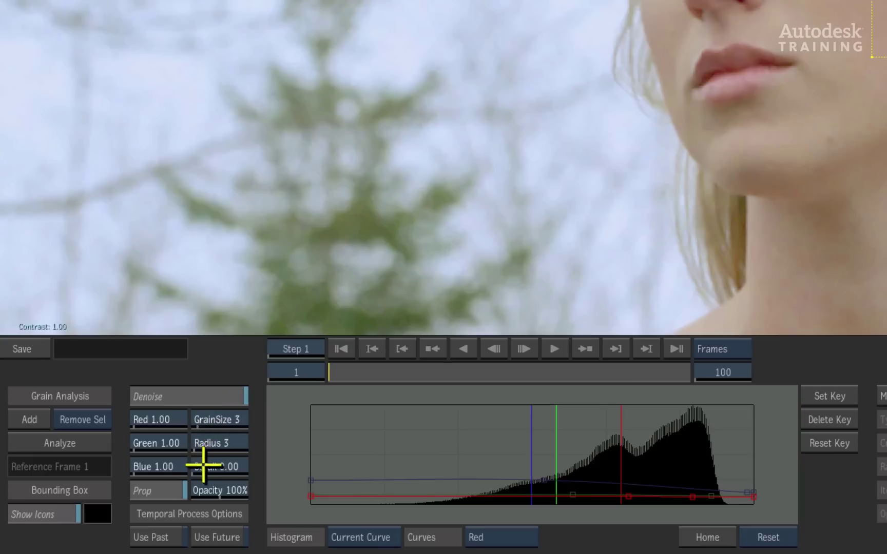
Set Detail to 0.05 and Opacity to 98%, comparing with denoising off then back on.
left_click_drag(203, 467, 200, 487)
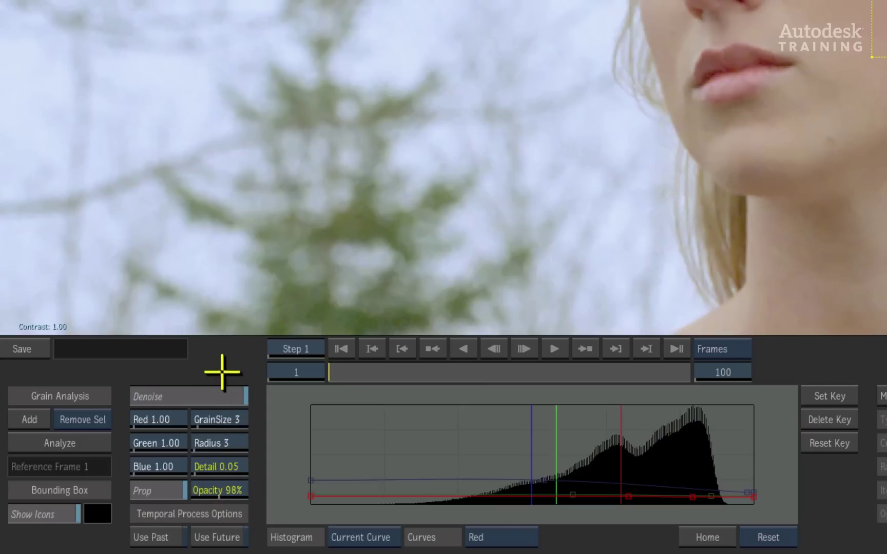
left_click(213, 398)
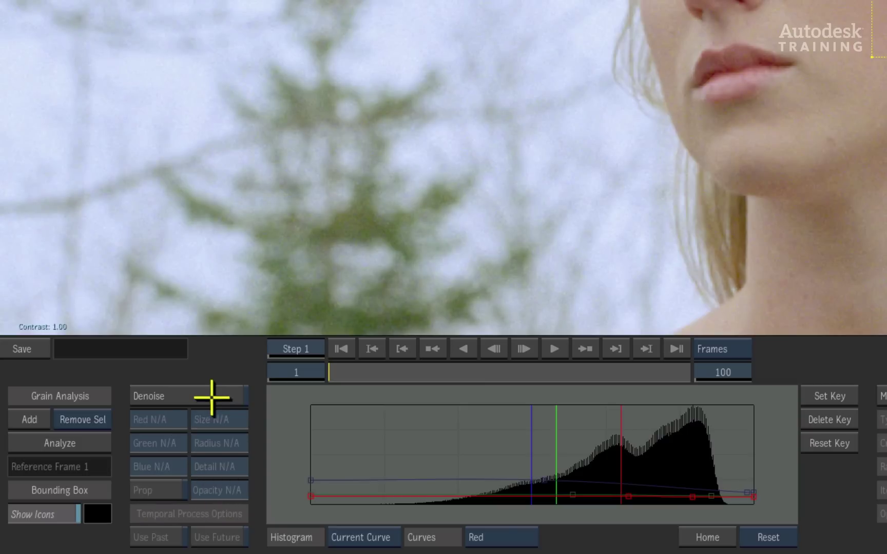
left_click(210, 393)
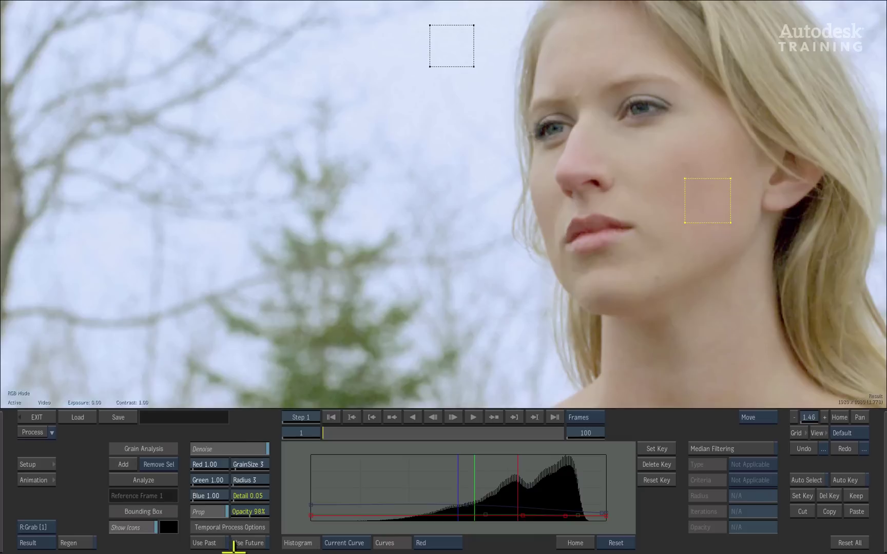
At frame 12, add a red curve point and pull it lower, then re-enable Auto Key and reset zoom to 1.00.
mouse_move(347, 431)
left_mouse_down()
mouse_move(381, 435)
mouse_move(436, 421)
mouse_move(294, 417)
left_mouse_up()
left_click(612, 289)
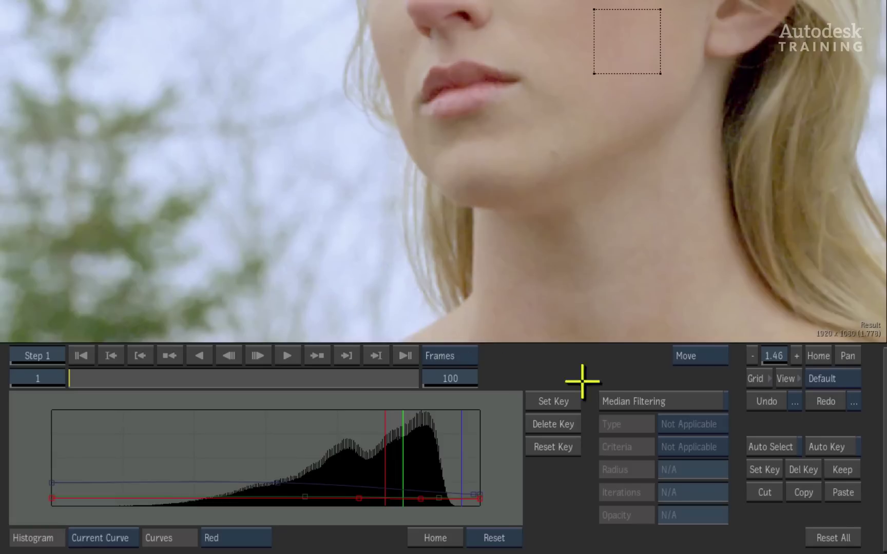
left_click(764, 417)
left_click(717, 337)
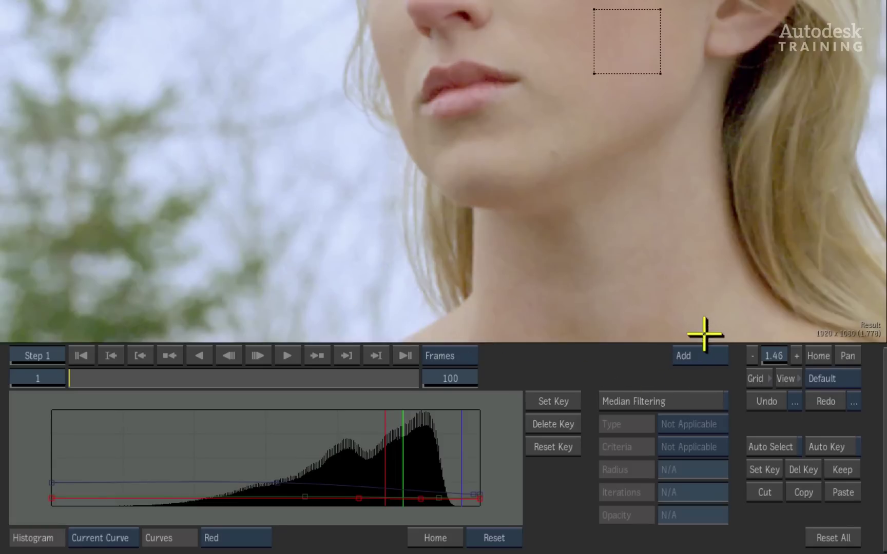
left_click(259, 482)
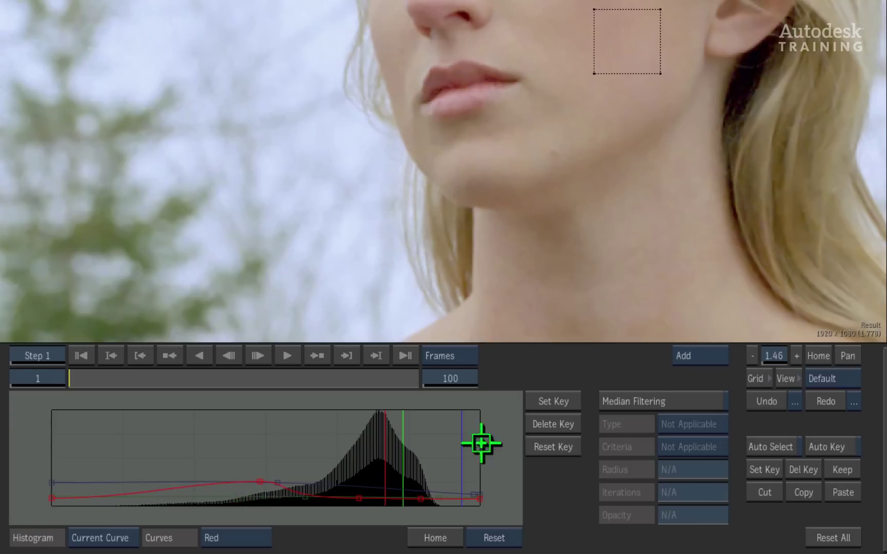
left_click(698, 356)
left_click(697, 373)
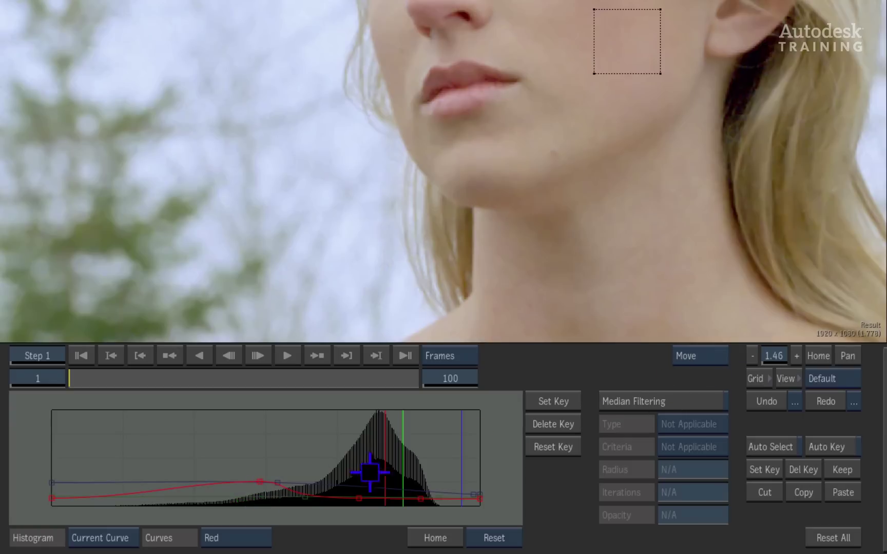
mouse_move(262, 481)
left_mouse_down()
mouse_move(261, 495)
mouse_move(262, 485)
left_mouse_up()
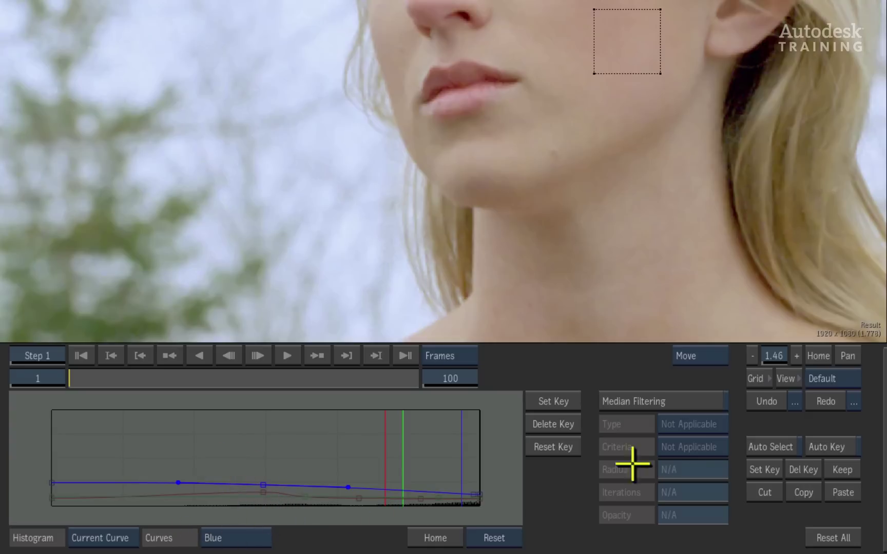
left_click(842, 443)
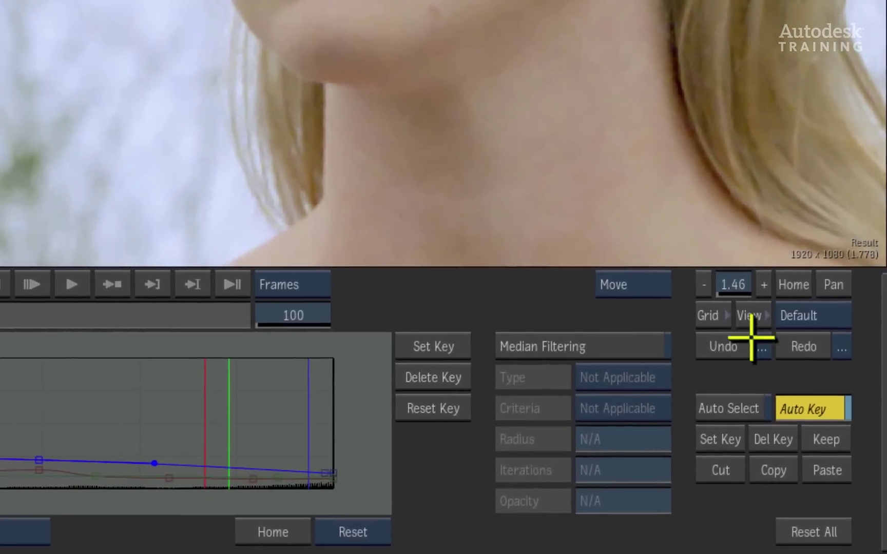
left_click(793, 284)
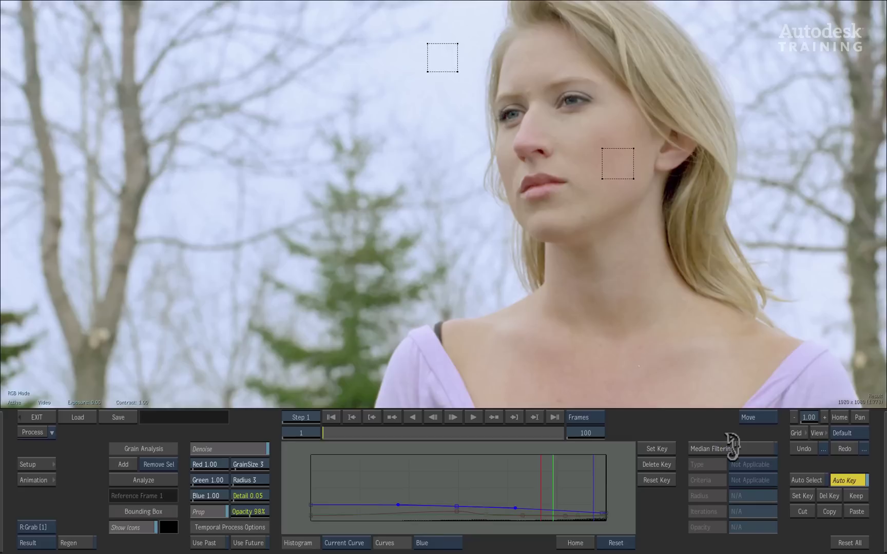
Enable median filtering with Radius 5 and 4 Iterations, compare on and off, and leave it off.
left_click(574, 345)
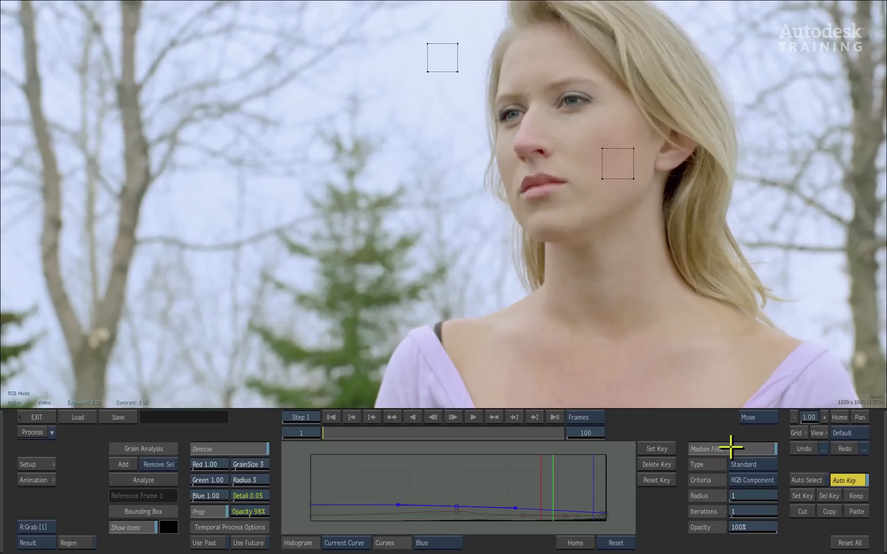
left_click_drag(738, 496, 739, 511)
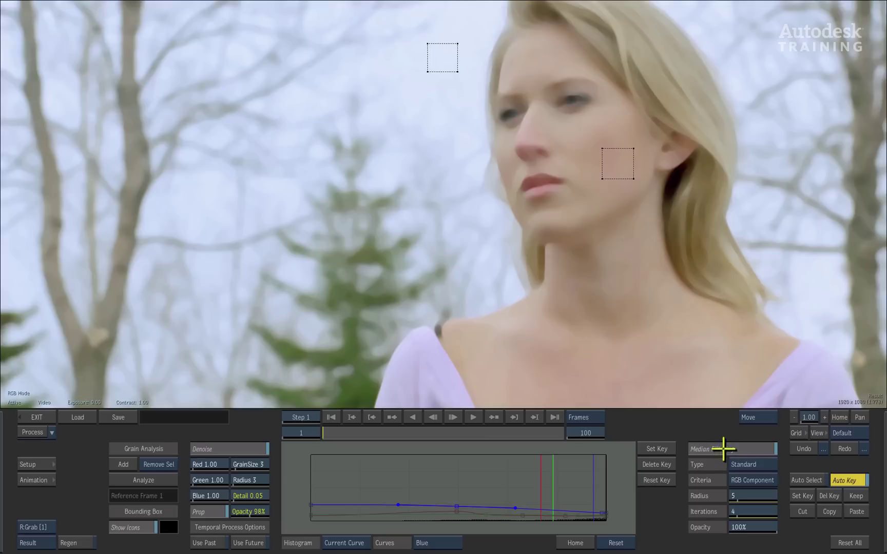
left_click(723, 449)
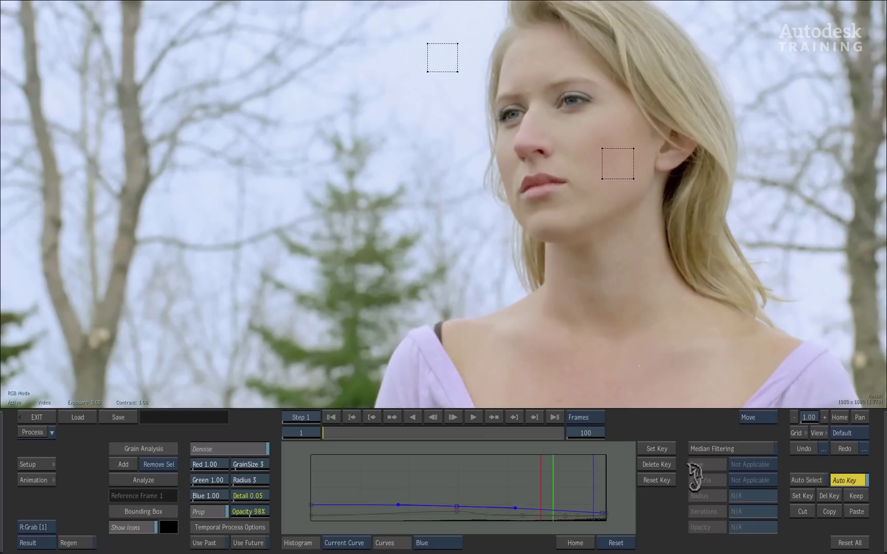
left_click(694, 477)
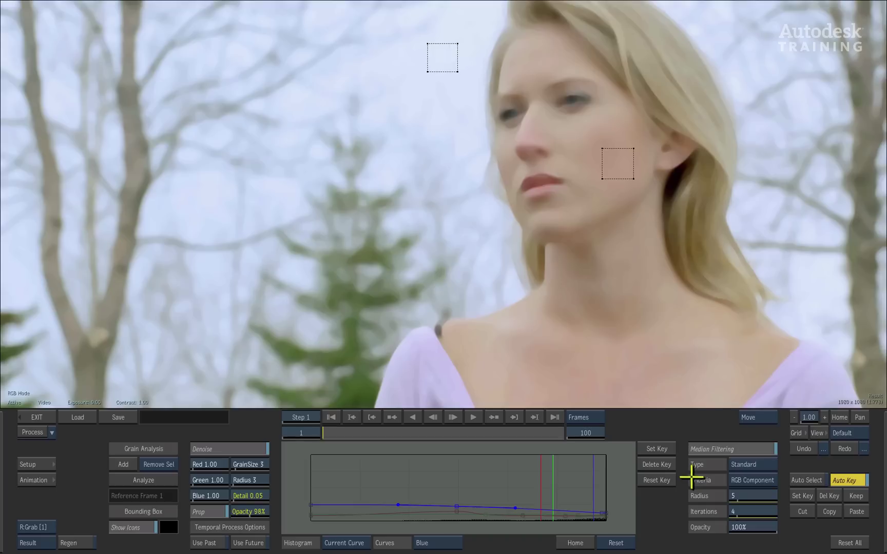
left_click(708, 450)
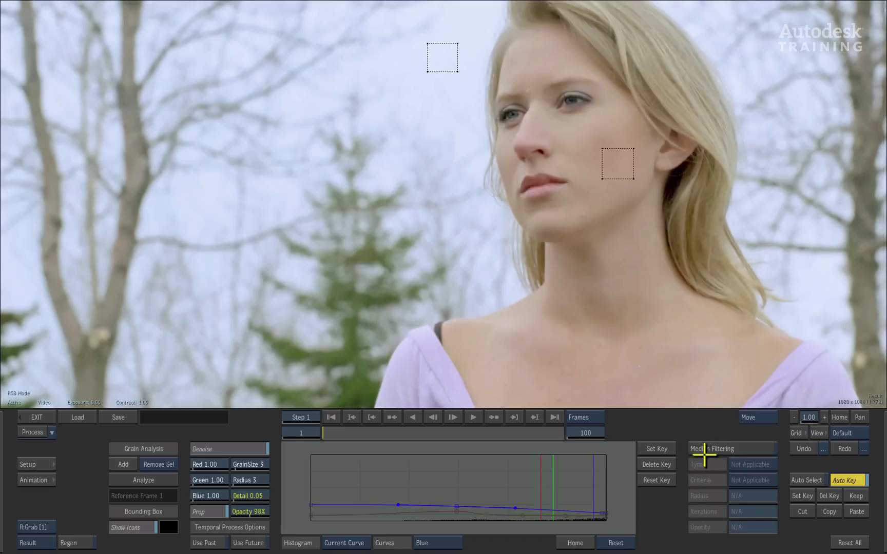